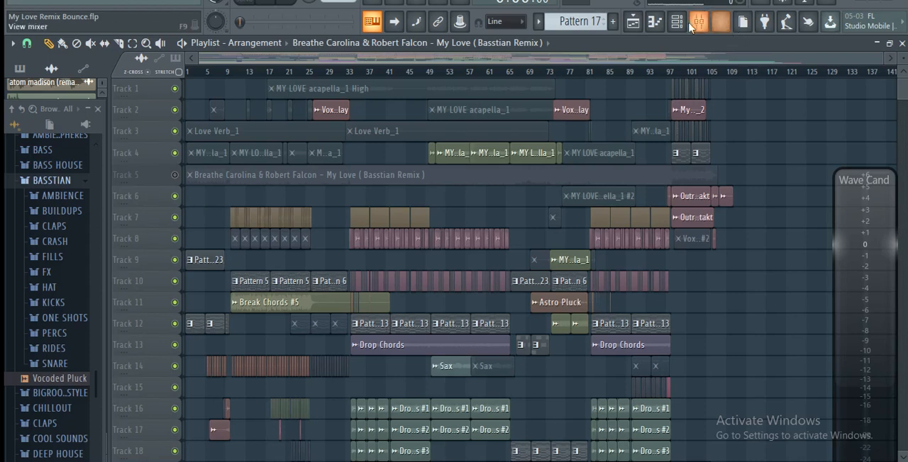
{"action": "key", "text": "F6"}
{"action": "scroll", "coordinate": [426, 193], "scroll_direction": "up", "scroll_amount": 3}
{"action": "scroll", "coordinate": [425, 193], "scroll_direction": "down", "scroll_amount": 3}
{"action": "key", "text": "F6"}
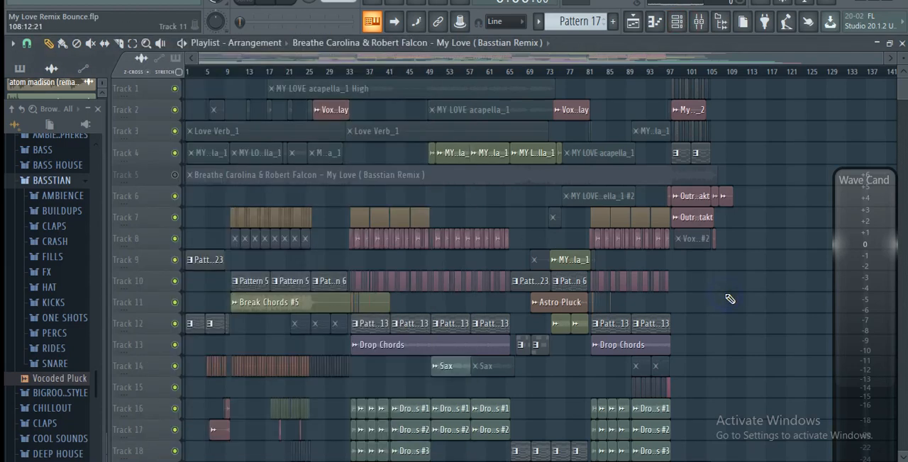
- Solo Track 5 to listen to the bounced remix from bar 33, and restore the other tracks with Track 5 muted
{"action": "right_click", "coordinate": [175, 174]}
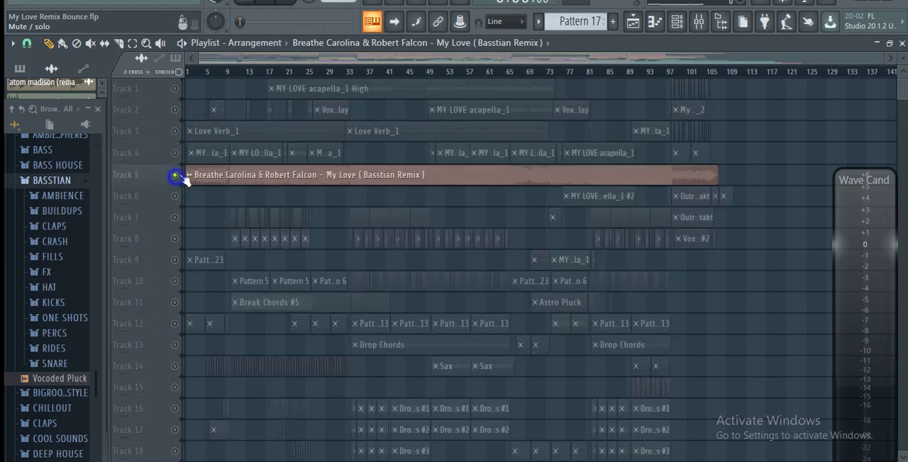
{"action": "left_click", "coordinate": [348, 72]}
{"action": "scroll", "coordinate": [348, 73], "scroll_direction": "up", "scroll_amount": 3}
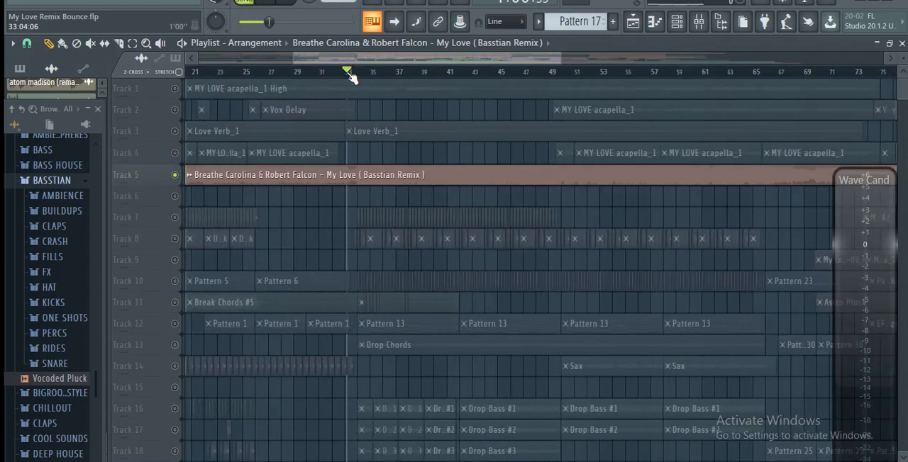
{"action": "key", "text": "space"}
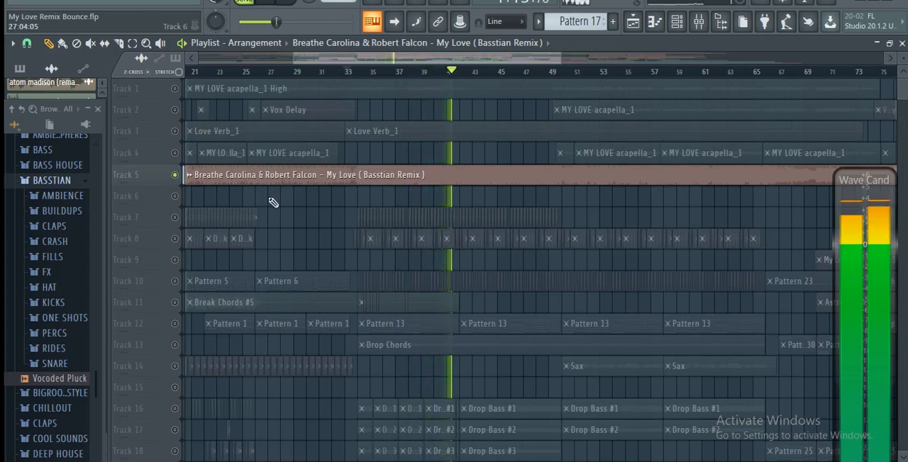
{"action": "key", "text": "space"}
{"action": "right_click", "coordinate": [175, 175]}
{"action": "left_click", "coordinate": [176, 174]}
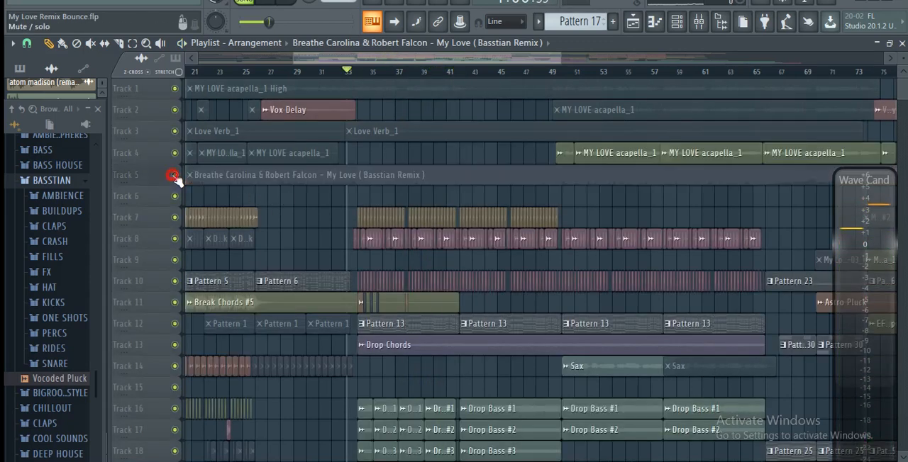
- Enable the Fruity Limiter on the Master track and Kickstart on the Drop Leads mixer track
{"action": "left_click", "coordinate": [699, 21]}
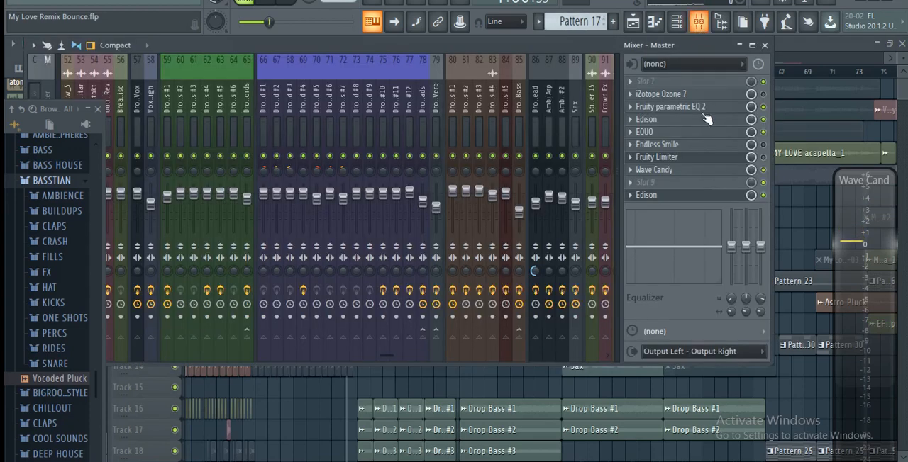
{"action": "left_click", "coordinate": [763, 158]}
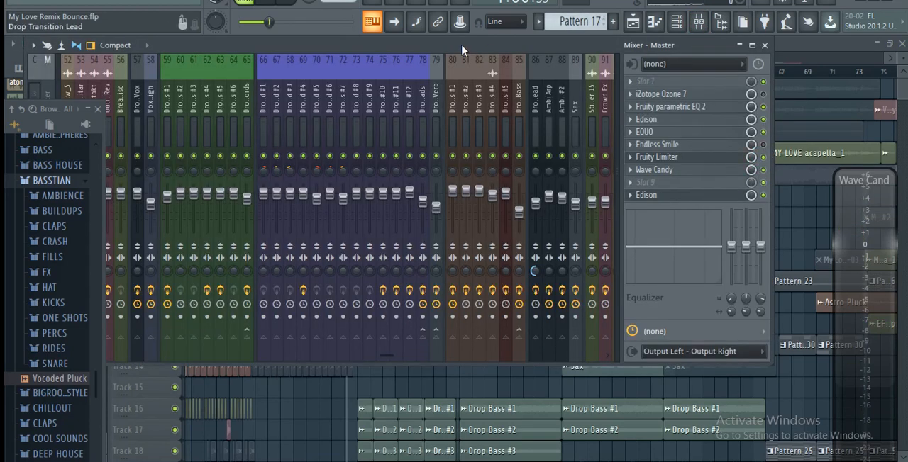
{"action": "left_click", "coordinate": [682, 24]}
{"action": "left_click", "coordinate": [680, 23]}
{"action": "left_click", "coordinate": [420, 108]}
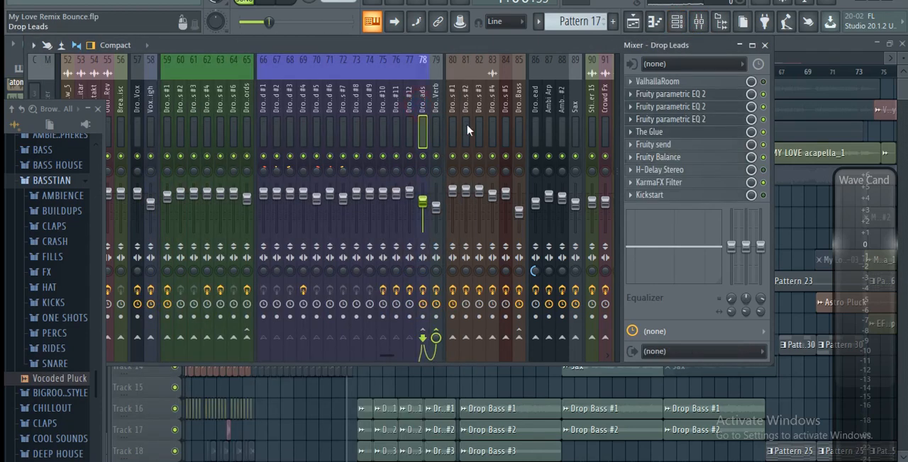
{"action": "left_click", "coordinate": [764, 194]}
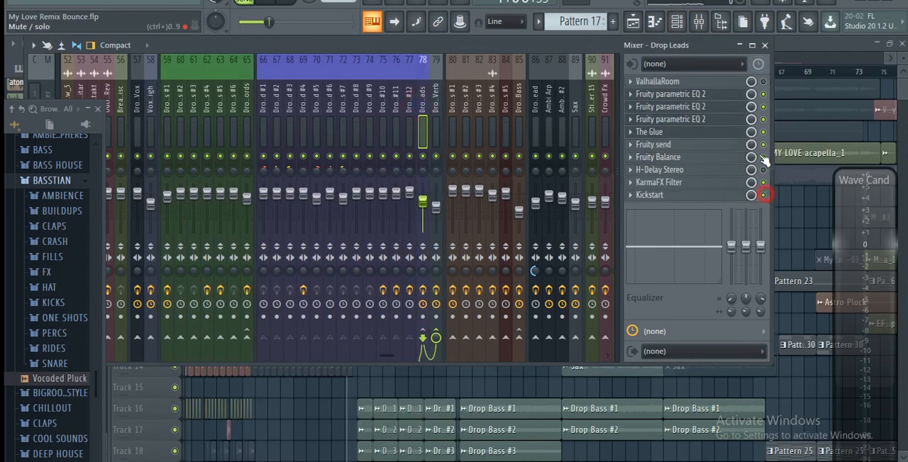
- Play Pattern 17 while viewing the Drop Lead #3 notes in the piano roll, and return to the playlist
{"action": "left_click", "coordinate": [682, 24]}
{"action": "key", "text": "space"}
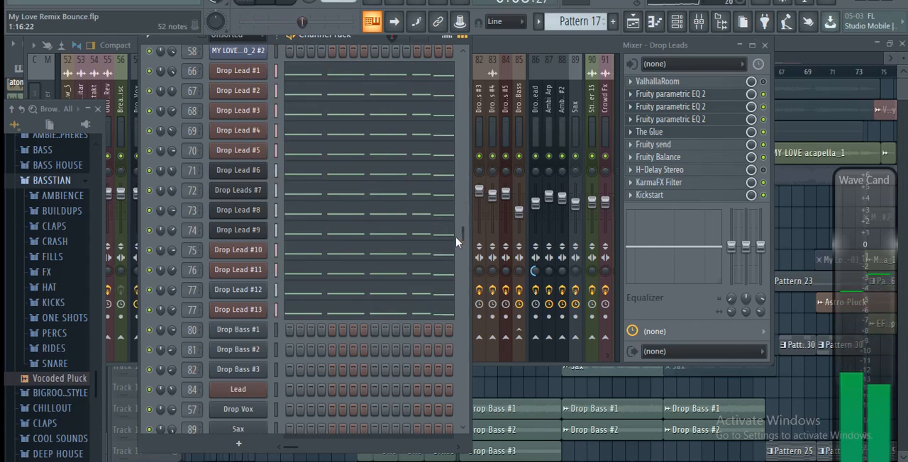
{"action": "left_click", "coordinate": [387, 113]}
{"action": "scroll", "coordinate": [400, 83], "scroll_direction": "down", "scroll_amount": 3}
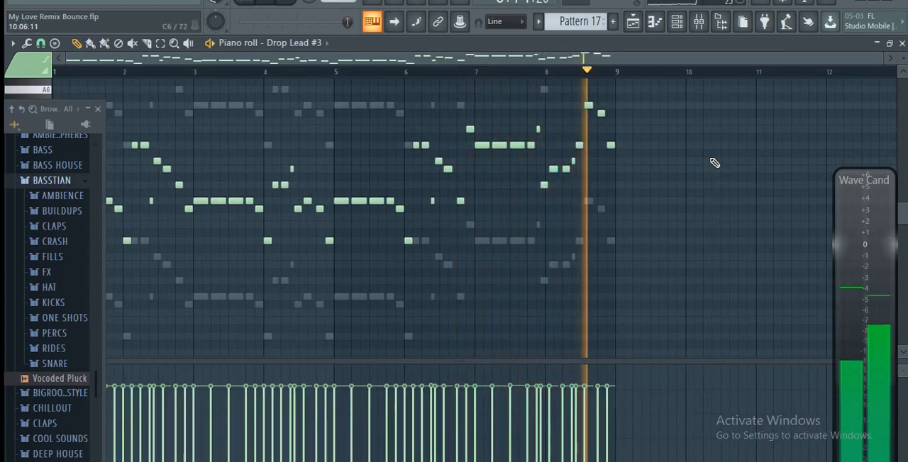
{"action": "key", "text": "space"}
{"action": "left_click", "coordinate": [632, 22]}
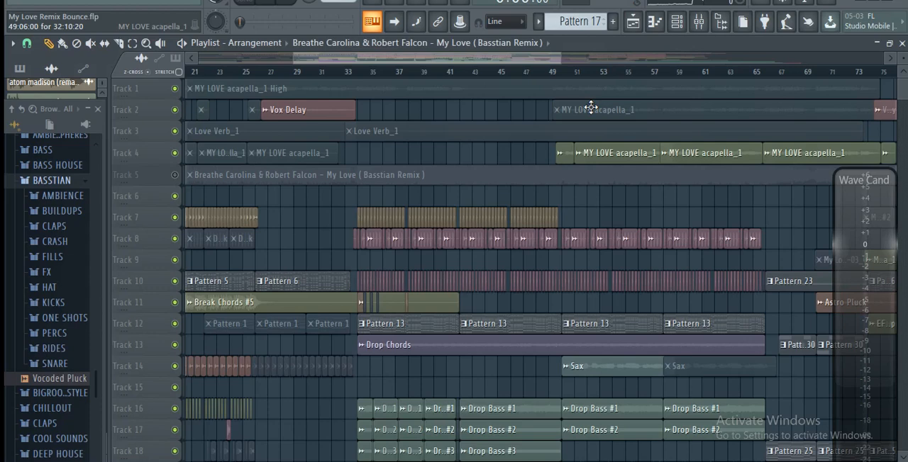
- Show the mixer together with the channel rack, move the mixer clear of the rack's upper edge, and start Pattern 17 playback
{"action": "left_click", "coordinate": [700, 23]}
{"action": "left_click", "coordinate": [677, 22]}
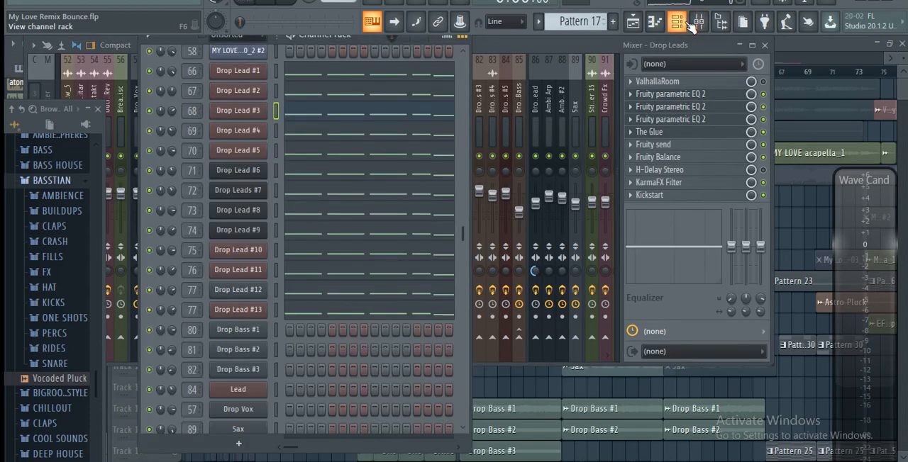
{"action": "left_click_drag", "start_coordinate": [517, 47], "coordinate": [583, 97]}
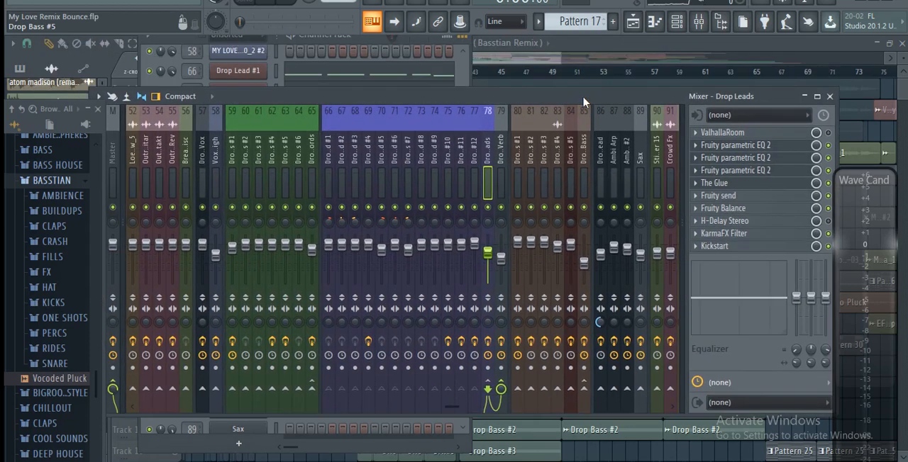
{"action": "left_click", "coordinate": [377, 48]}
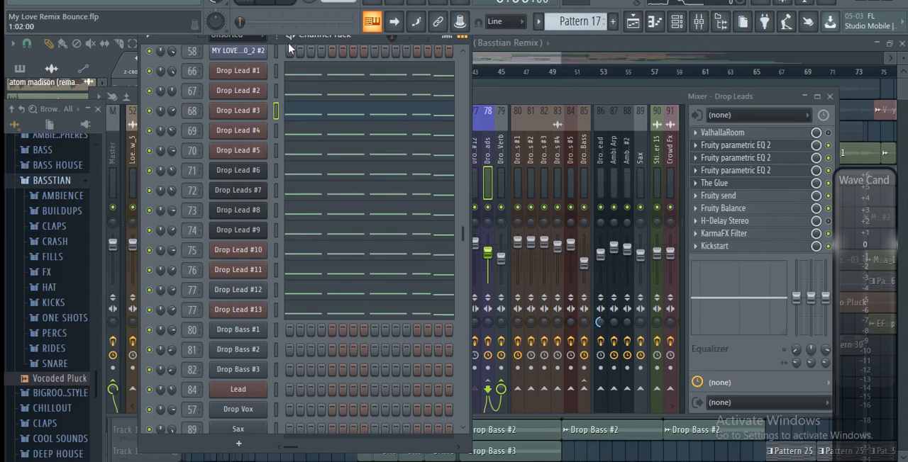
{"action": "key", "text": "space"}
{"action": "left_click", "coordinate": [532, 96]}
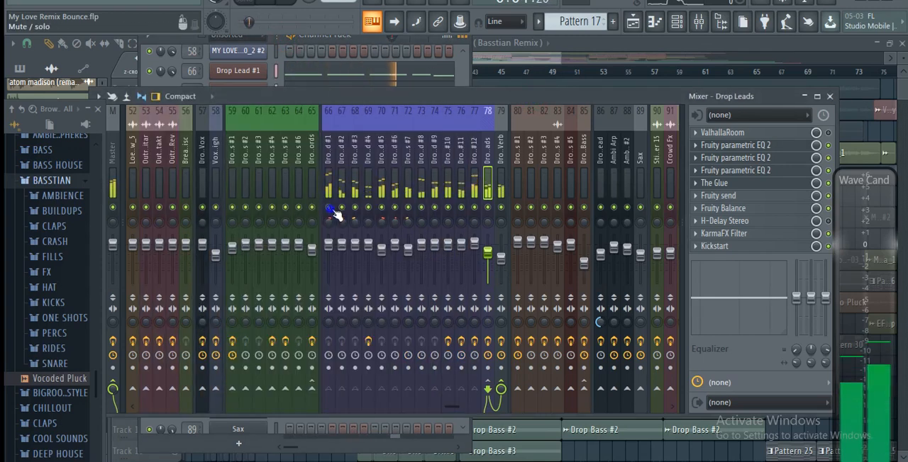
- Solo the mixer tracks Drop Lead #1 through #12 one after another to hear each layer, and clear the solo
{"action": "right_click", "coordinate": [329, 207]}
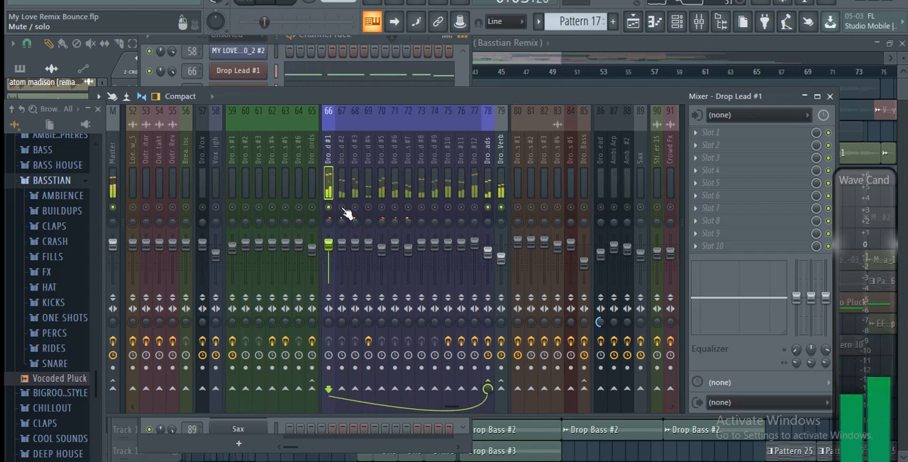
{"action": "left_click", "coordinate": [342, 209]}
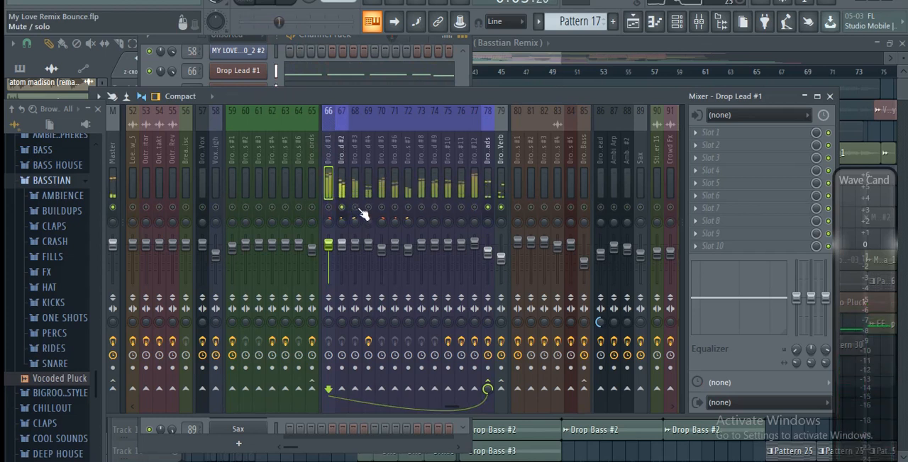
{"action": "left_click", "coordinate": [355, 207]}
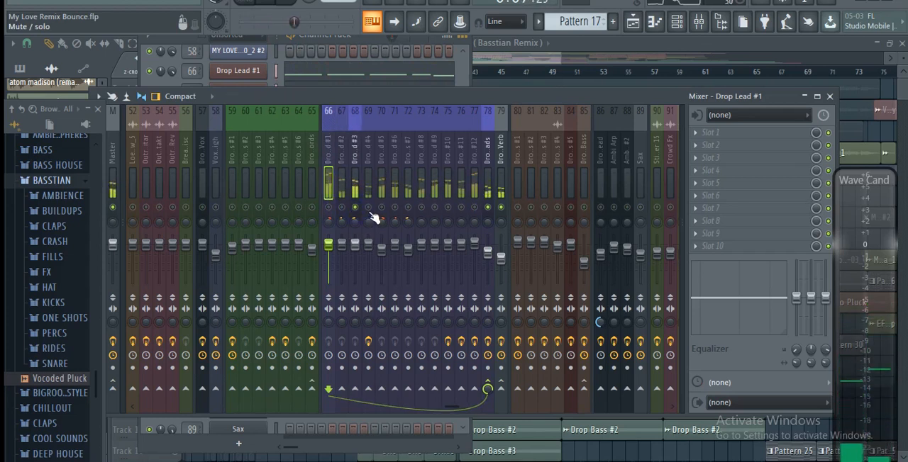
{"action": "left_click", "coordinate": [369, 208]}
{"action": "left_click", "coordinate": [382, 208]}
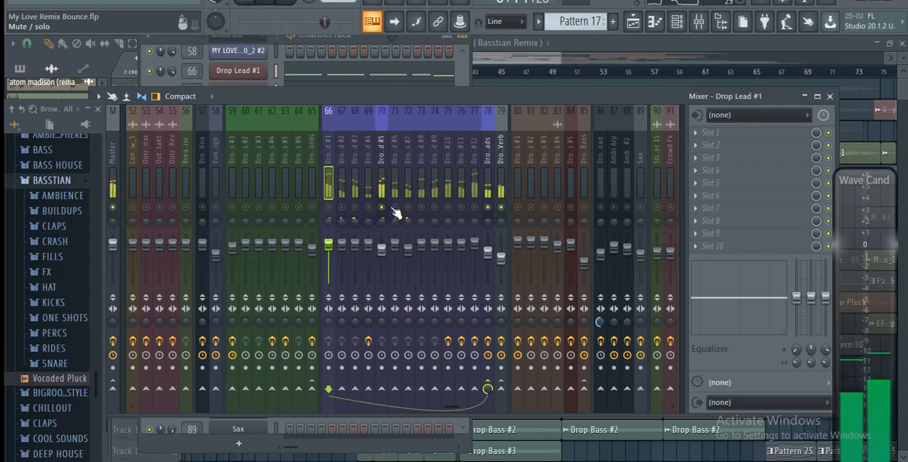
{"action": "left_click", "coordinate": [394, 208]}
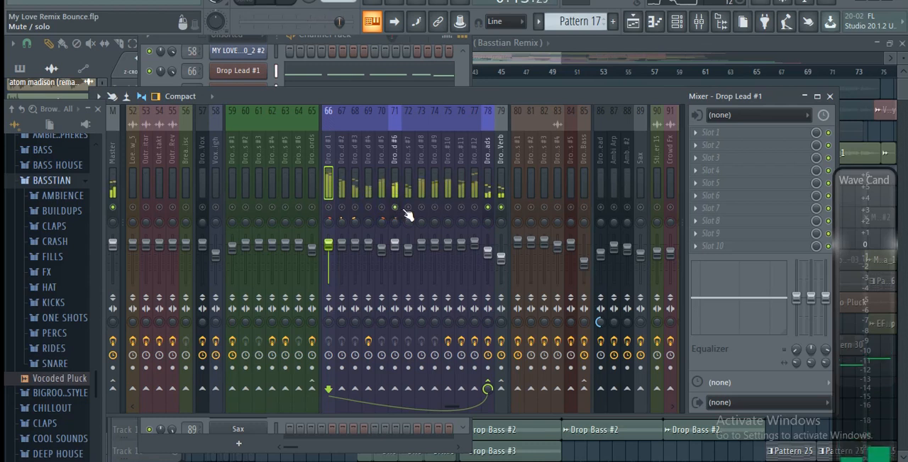
{"action": "left_click", "coordinate": [408, 208]}
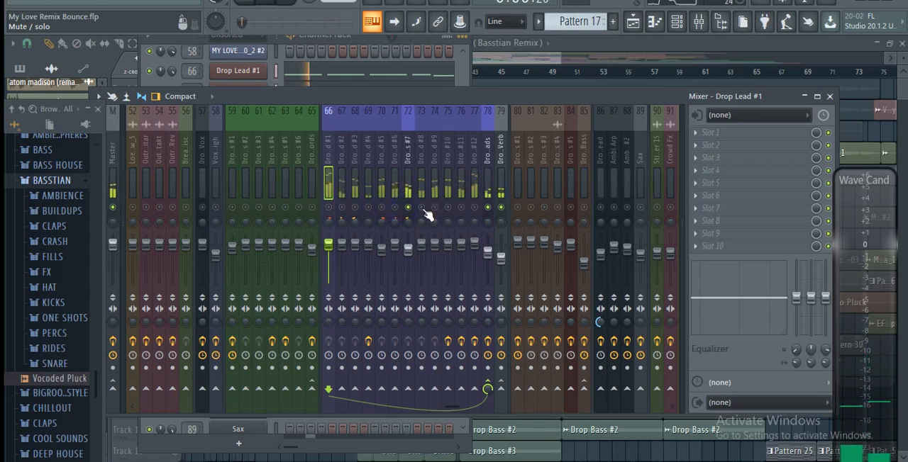
{"action": "left_click", "coordinate": [421, 208]}
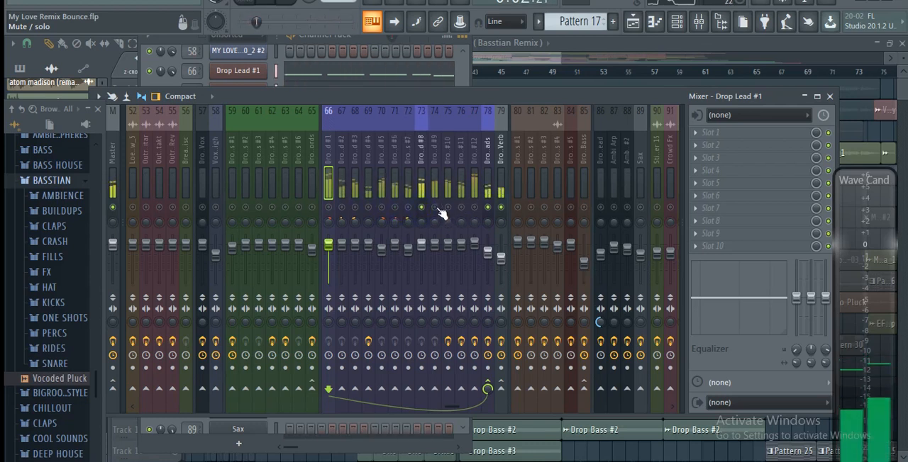
{"action": "left_click", "coordinate": [434, 207]}
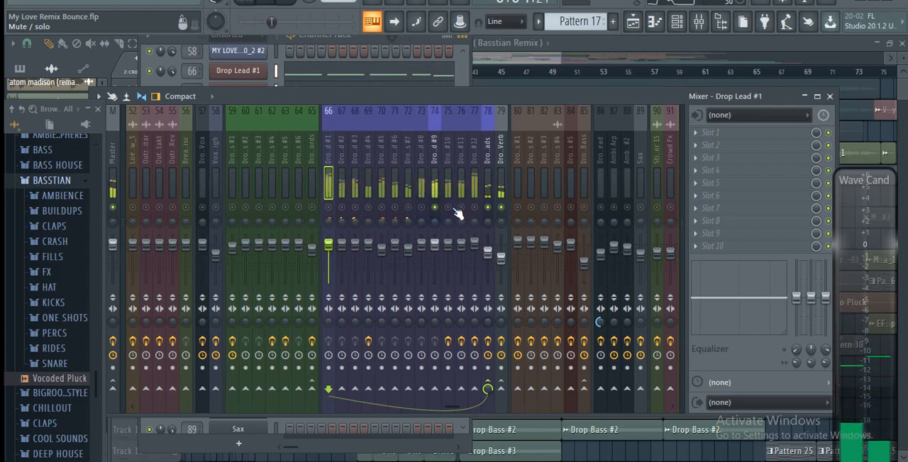
{"action": "left_click", "coordinate": [448, 207]}
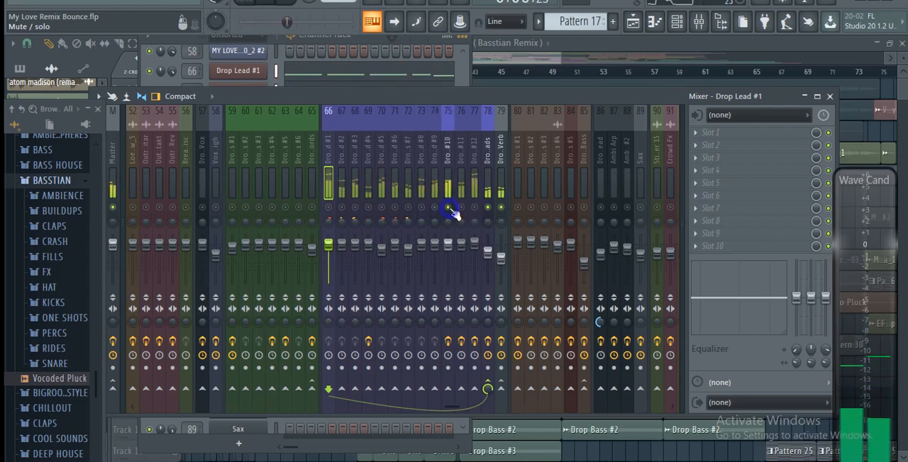
{"action": "left_click", "coordinate": [461, 208]}
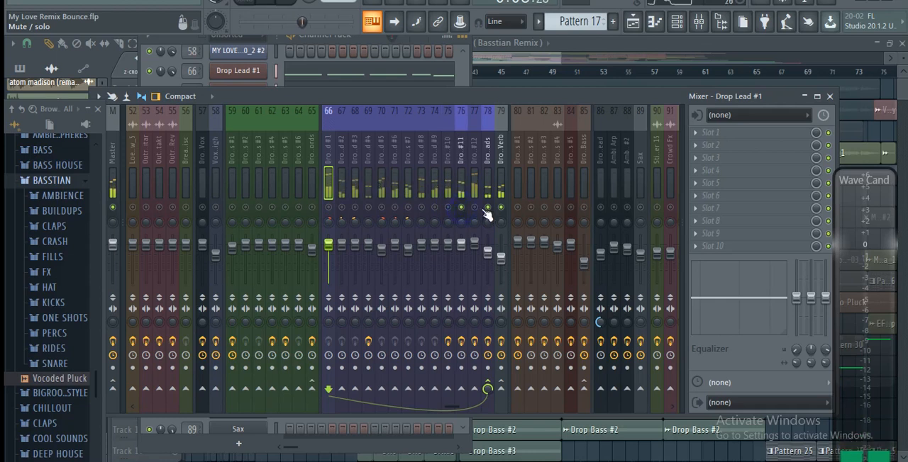
{"action": "left_click", "coordinate": [475, 207]}
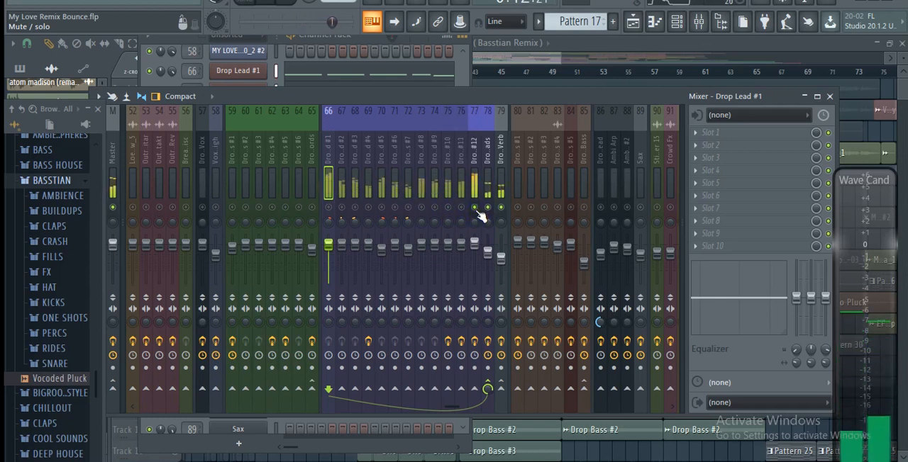
{"action": "left_click", "coordinate": [477, 211]}
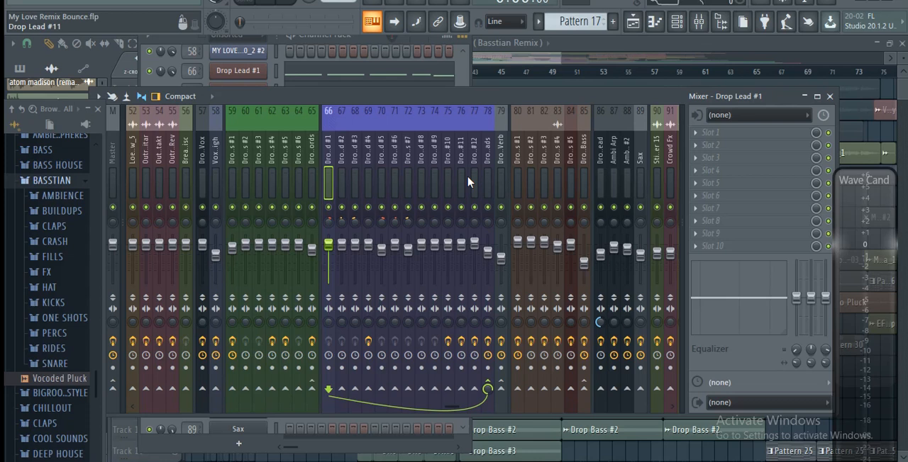
- Examine the effects on the individual drop lead tracks and the Fruity parametric EQ 2 curves on the Drop Leads bus
{"action": "left_click_drag", "start_coordinate": [341, 157], "coordinate": [472, 161]}
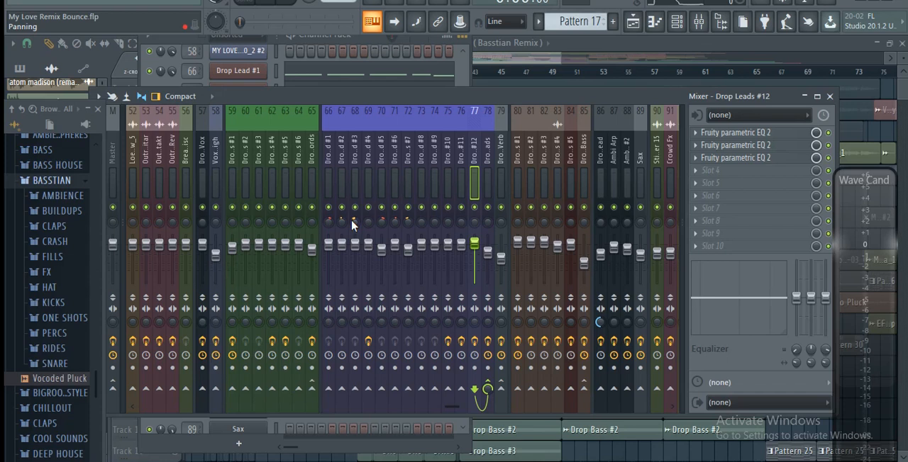
{"action": "left_click", "coordinate": [488, 174]}
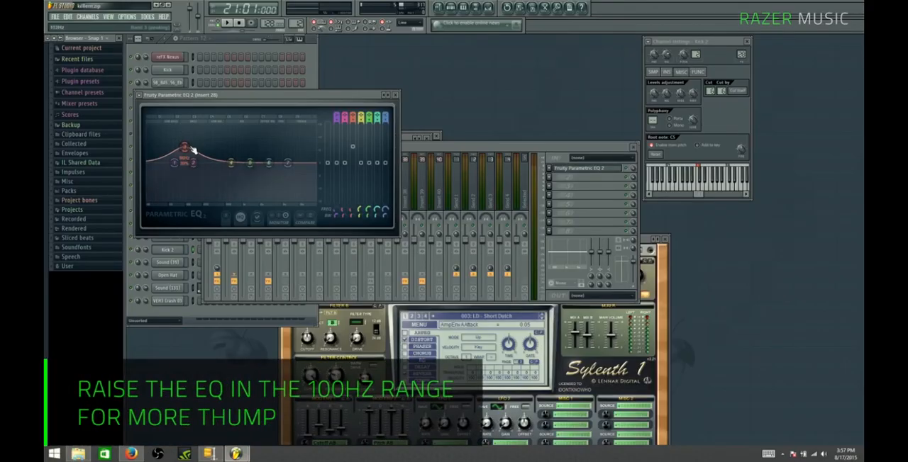
{"action": "mouse_move", "coordinate": [184, 146]}
{"action": "left_mouse_down"}
{"action": "mouse_move", "coordinate": [173, 137]}
{"action": "mouse_move", "coordinate": [184, 142]}
{"action": "left_mouse_up"}
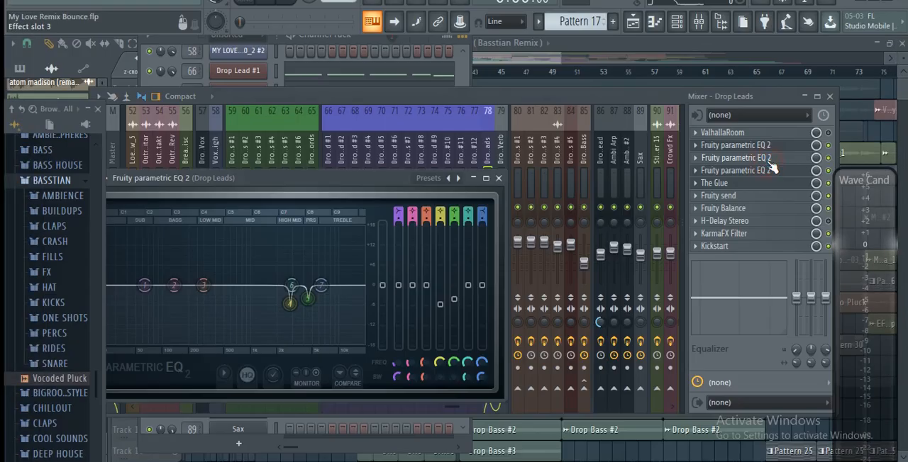
{"action": "left_click", "coordinate": [770, 164]}
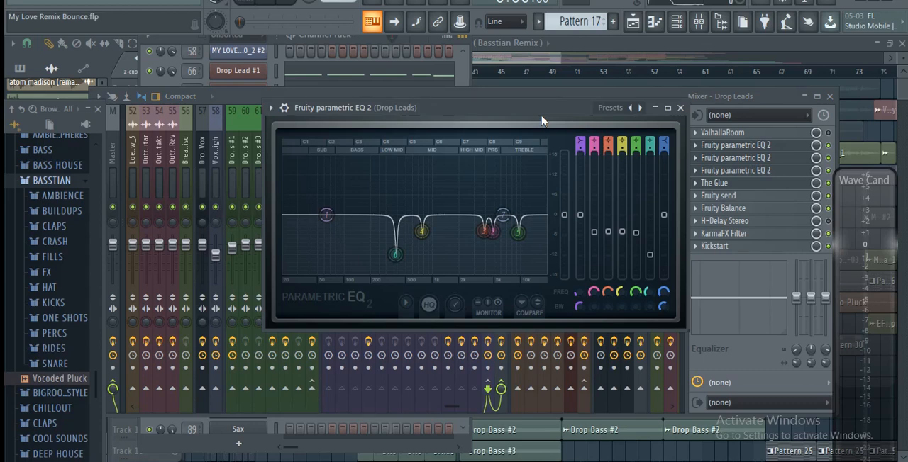
{"action": "left_click_drag", "start_coordinate": [540, 118], "coordinate": [555, 151]}
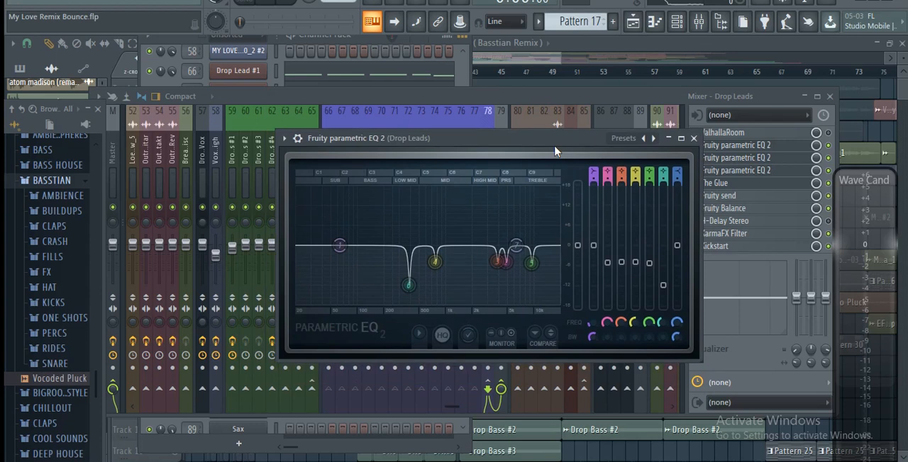
{"action": "left_click_drag", "start_coordinate": [554, 151], "coordinate": [556, 321]}
- Route the Drop Lead #1 mixer track only to the Drop Leads bus
{"action": "left_click", "coordinate": [329, 157]}
{"action": "right_click", "coordinate": [489, 387]}
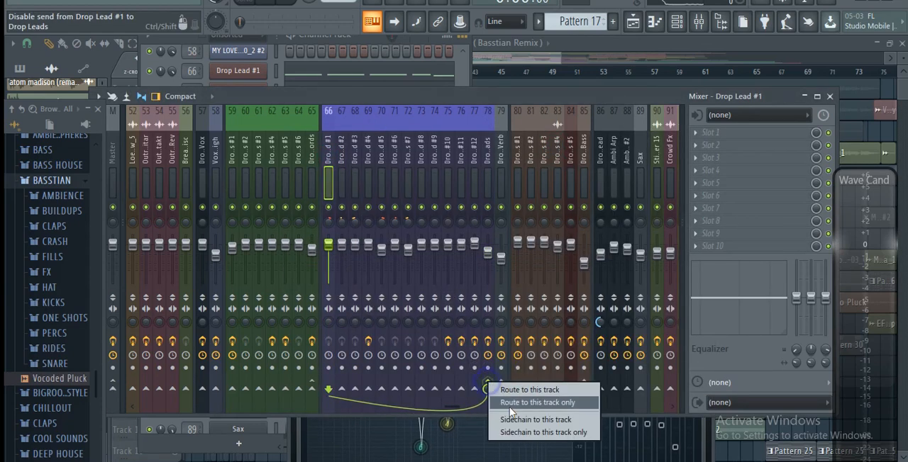
{"action": "left_click", "coordinate": [510, 406]}
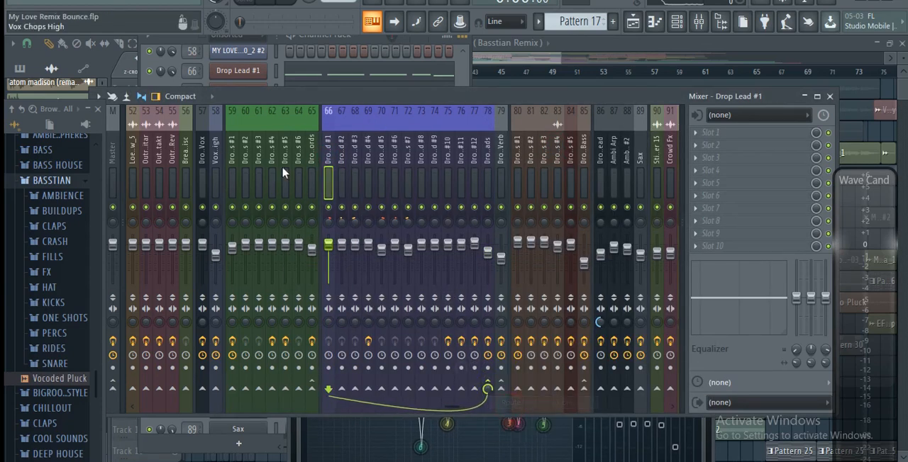
- Check the routing of Drop Lead #2 and #4, and route the Drop Lead #3 mixer track only to the Drop Leads bus
{"action": "left_click", "coordinate": [342, 160]}
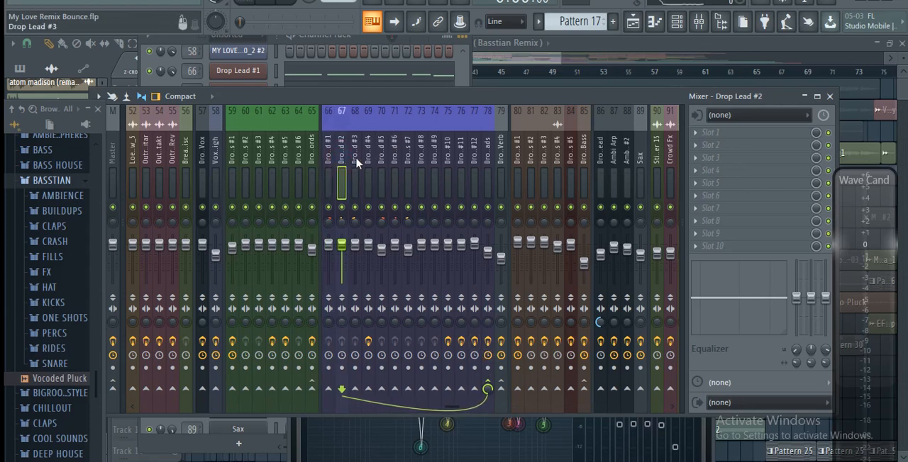
{"action": "left_click", "coordinate": [355, 163]}
{"action": "right_click", "coordinate": [488, 387]}
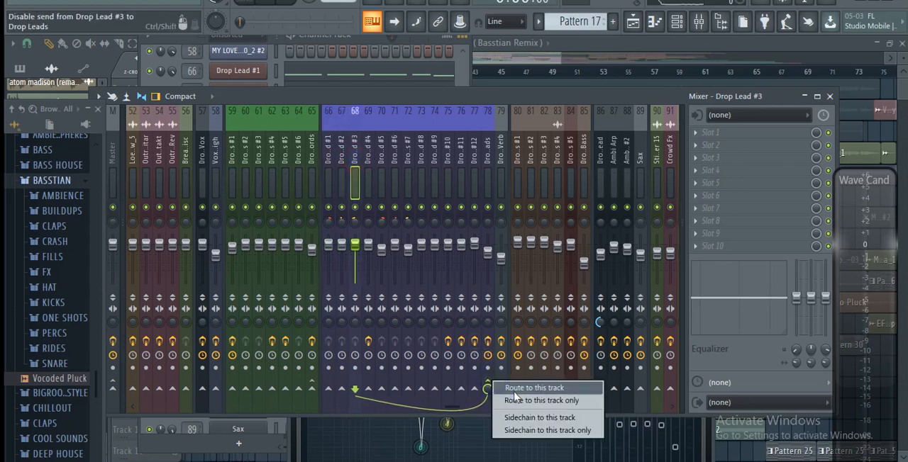
{"action": "left_click", "coordinate": [516, 401]}
{"action": "left_click", "coordinate": [369, 152]}
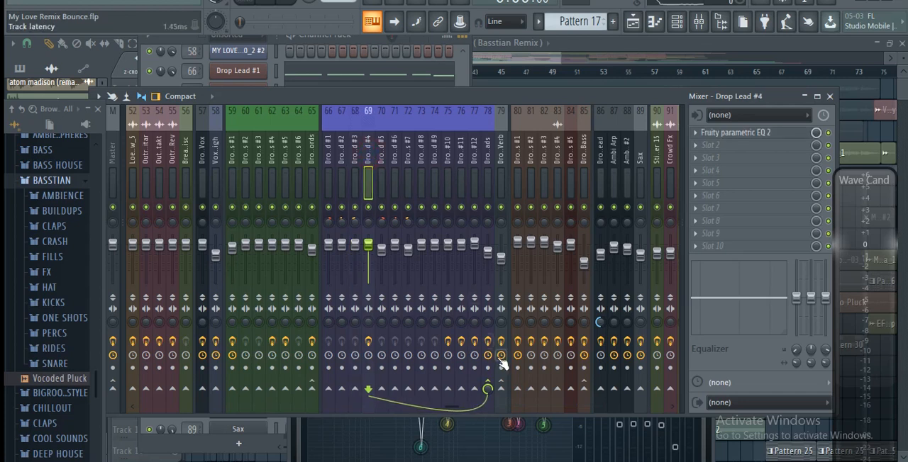
- Select the Drop Leads bus, listen to Pattern 17 through its effects chain, and stop playback
{"action": "left_click", "coordinate": [491, 158]}
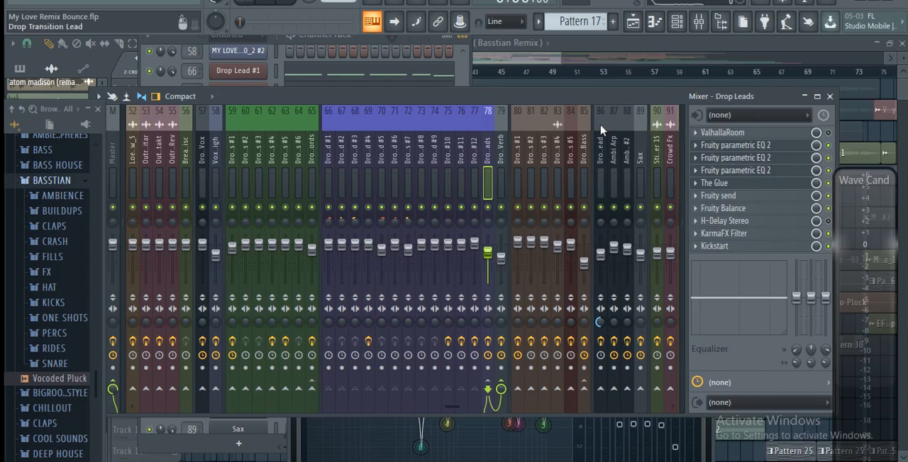
{"action": "key", "text": "space"}
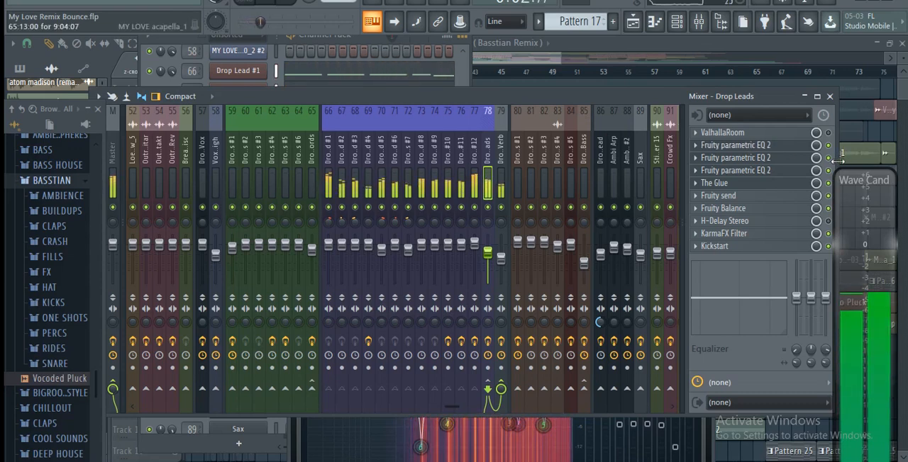
{"action": "key", "text": "space"}
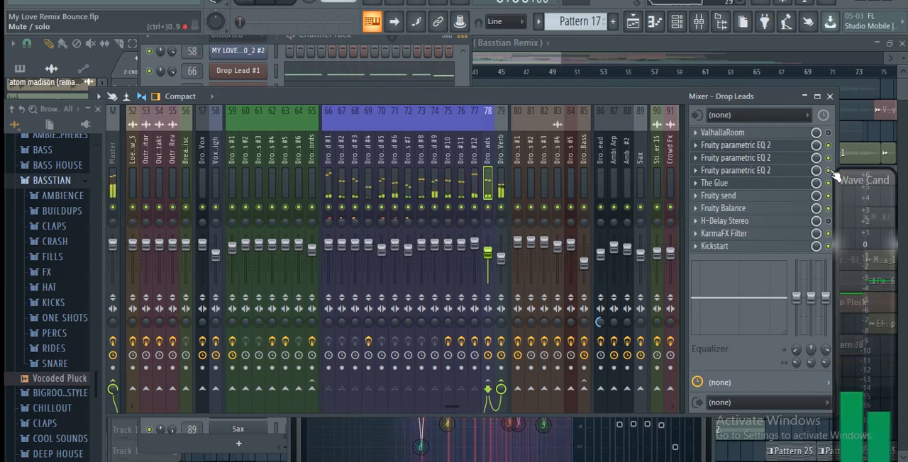
- Bypass the three Fruity parametric EQ 2 effects on the Drop Leads bus and play Pattern 17 without them
{"action": "left_click", "coordinate": [828, 158]}
{"action": "left_click", "coordinate": [828, 171]}
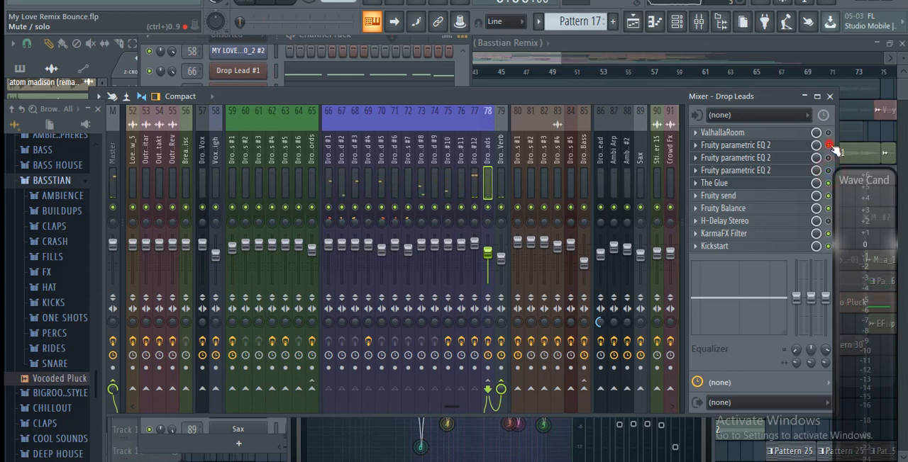
{"action": "left_click", "coordinate": [828, 145]}
{"action": "key", "text": "space"}
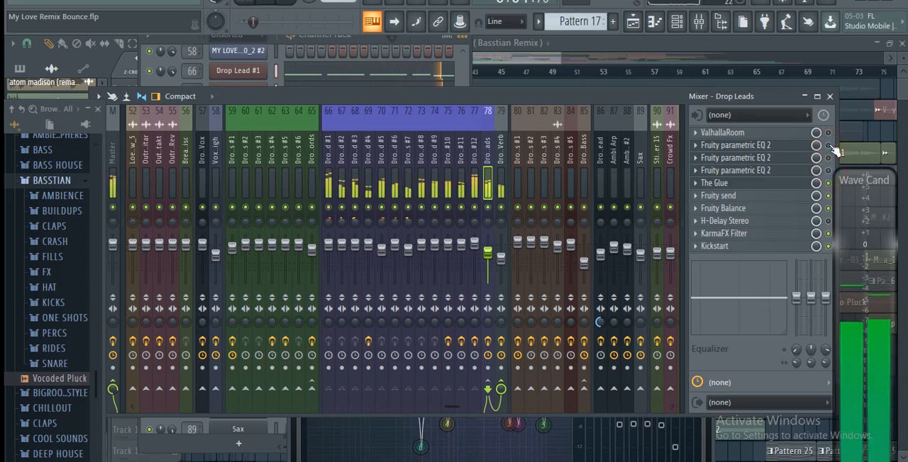
- Switch the three Fruity parametric EQ 2 effects on, off and on again during playback to compare the sound, and stop playback
{"action": "left_click", "coordinate": [828, 158]}
{"action": "left_click", "coordinate": [828, 171]}
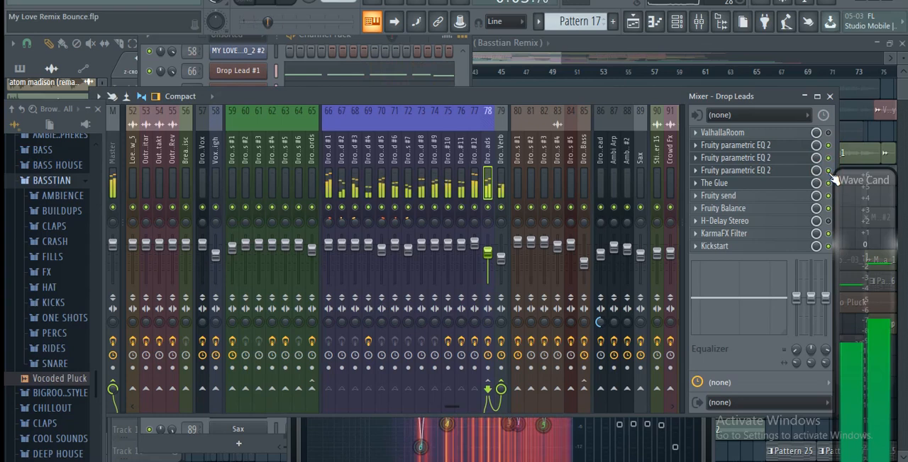
{"action": "left_click", "coordinate": [828, 171]}
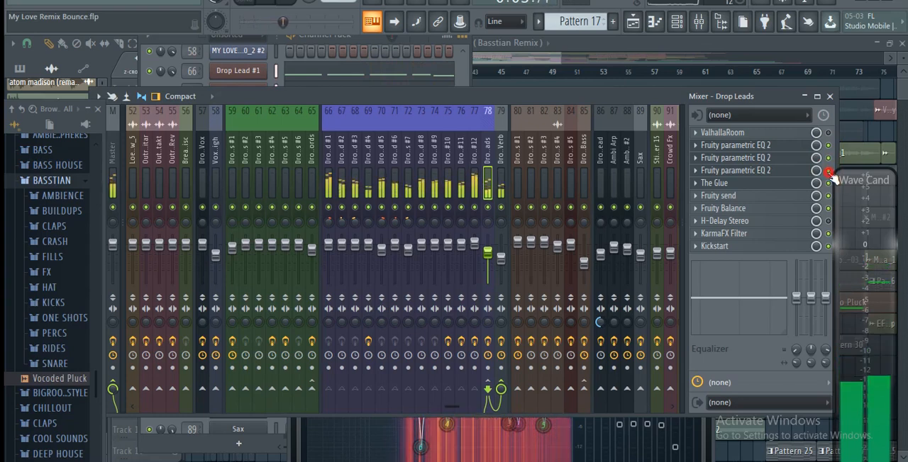
{"action": "left_click", "coordinate": [829, 158]}
{"action": "left_click", "coordinate": [828, 146]}
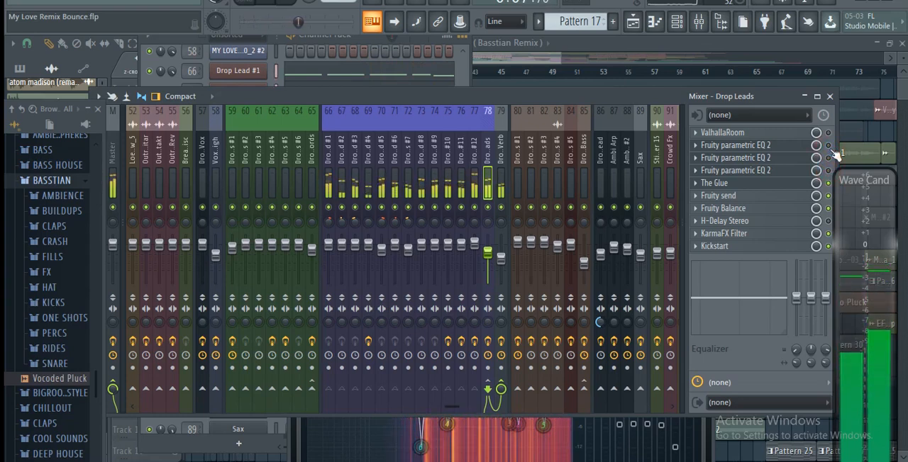
{"action": "left_click", "coordinate": [828, 146]}
{"action": "left_click", "coordinate": [828, 158]}
{"action": "left_click", "coordinate": [829, 171]}
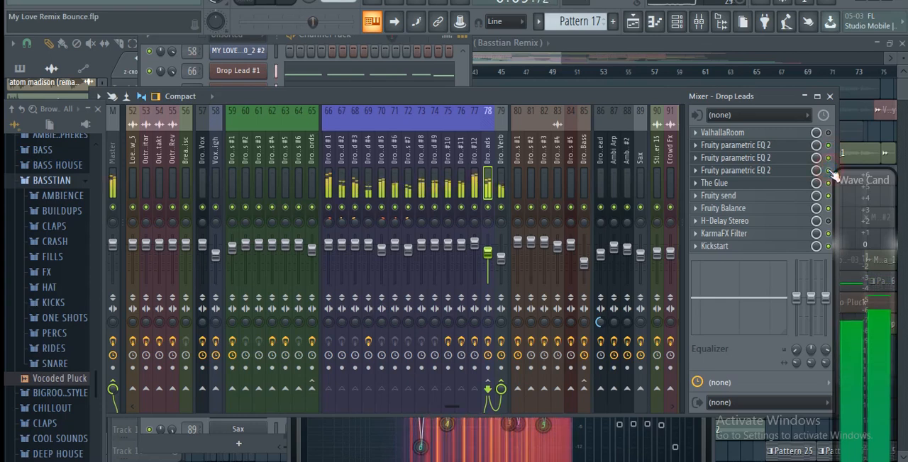
{"action": "key", "text": "space"}
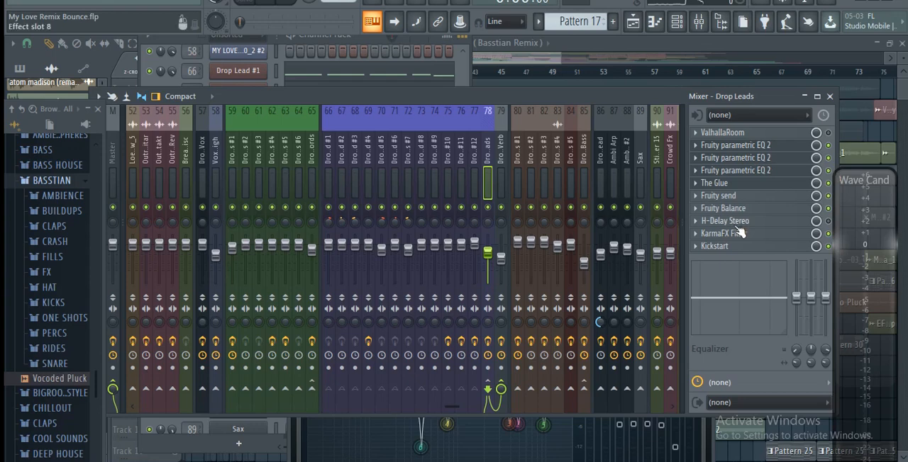
- Open The Glue compressor on the Drop Leads bus, reposition its window, and play Pattern 17 to watch the compression
{"action": "left_click", "coordinate": [737, 186]}
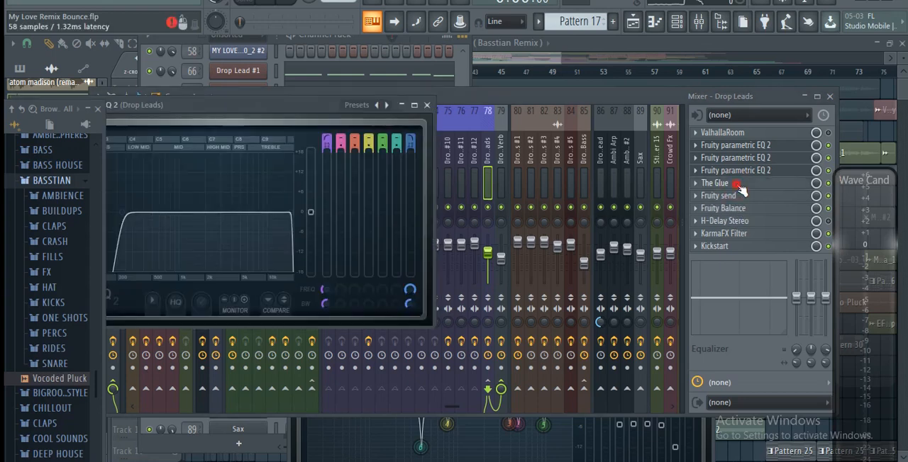
{"action": "left_click_drag", "start_coordinate": [627, 54], "coordinate": [601, 44]}
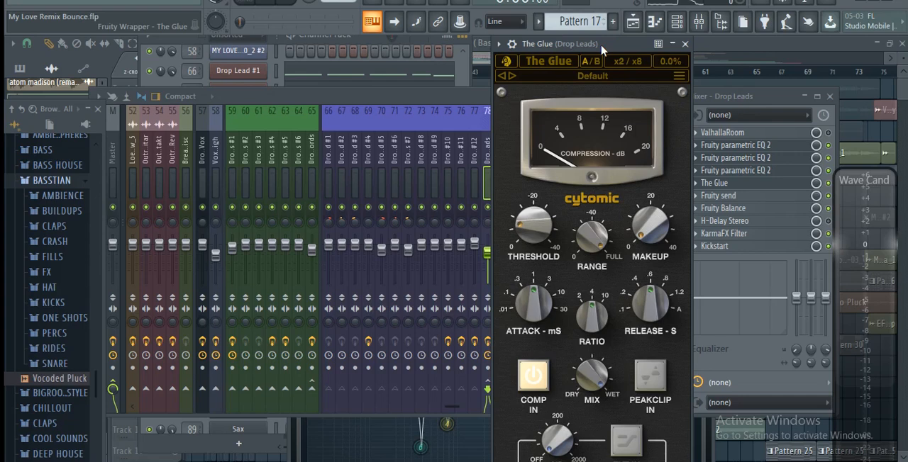
{"action": "key", "text": "space"}
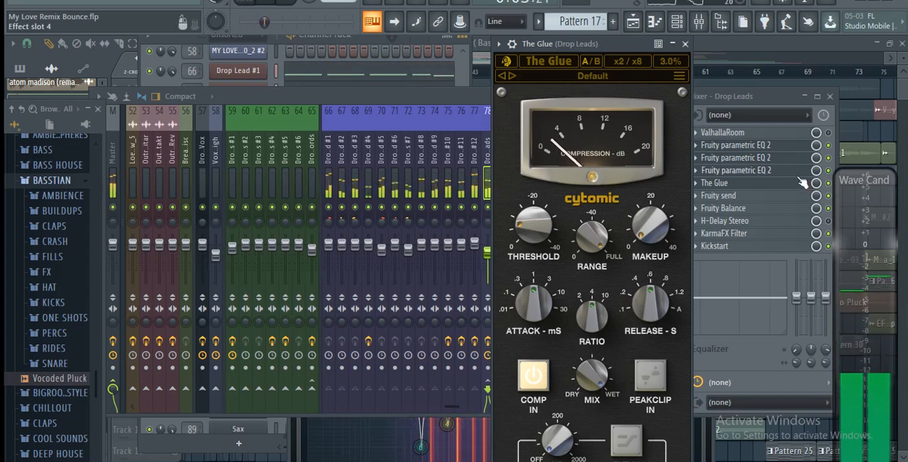
- Bypass and re-enable The Glue on the Drop Leads bus twice during playback to compare the compressed and uncompressed leads
{"action": "left_click", "coordinate": [830, 184]}
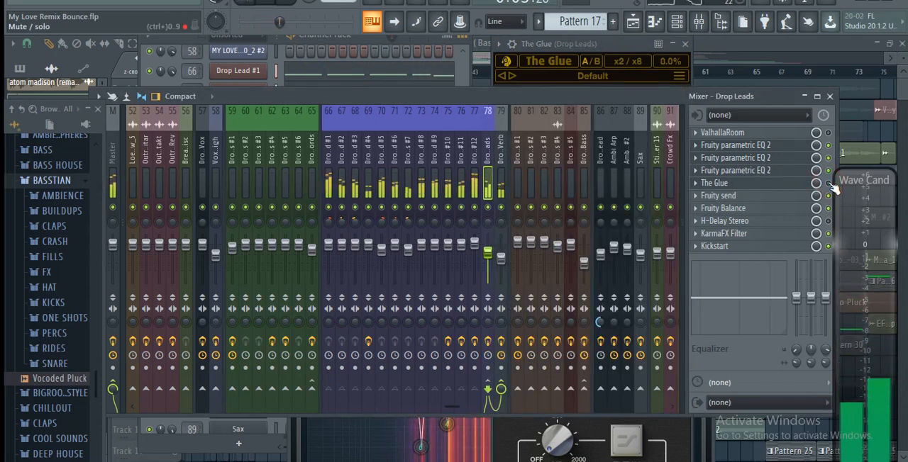
{"action": "left_click", "coordinate": [828, 184]}
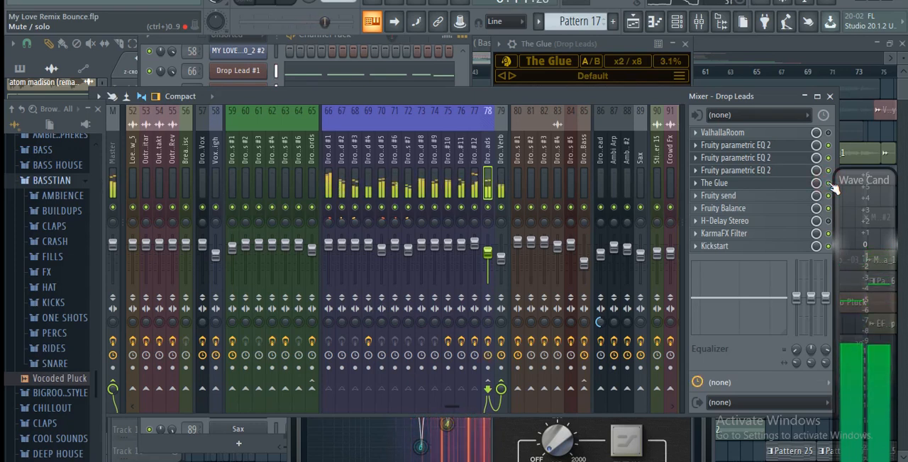
{"action": "left_click", "coordinate": [829, 184]}
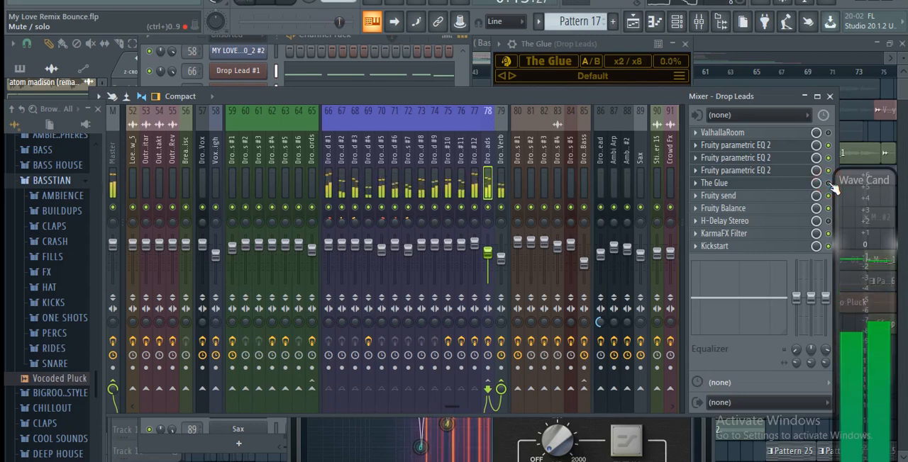
{"action": "left_click", "coordinate": [829, 184]}
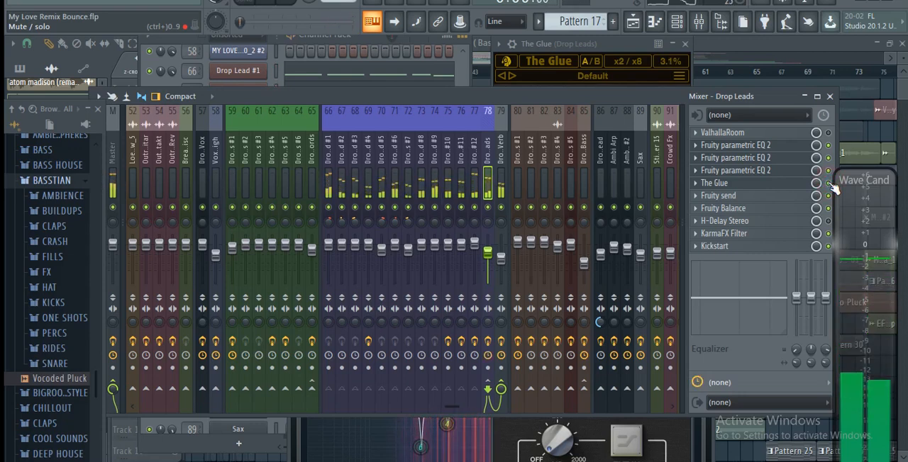